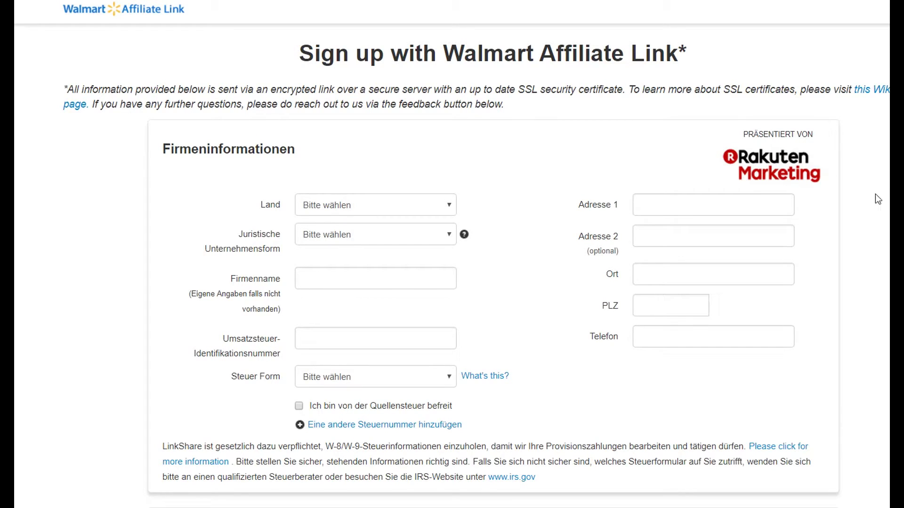
scroll(396, 134, "down", 4)
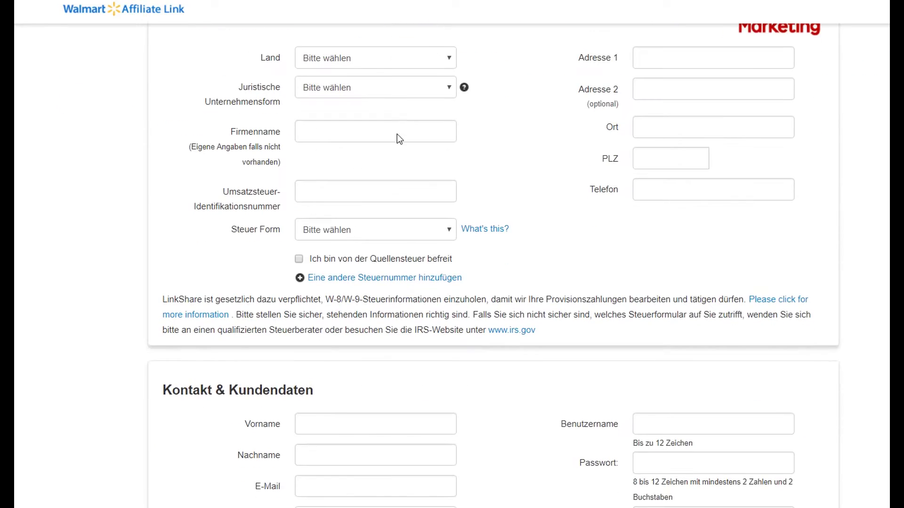
scroll(579, 178, "down", 5)
scroll(579, 179, "down", 5)
scroll(579, 181, "down", 5)
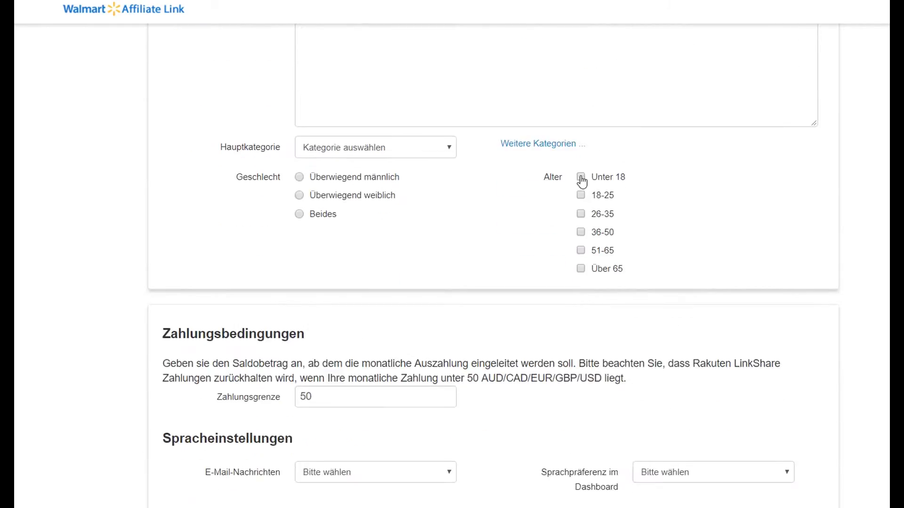
scroll(586, 191, "down", 5)
scroll(593, 198, "down", 4)
scroll(592, 183, "down", 2)
scroll(591, 183, "down", 3)
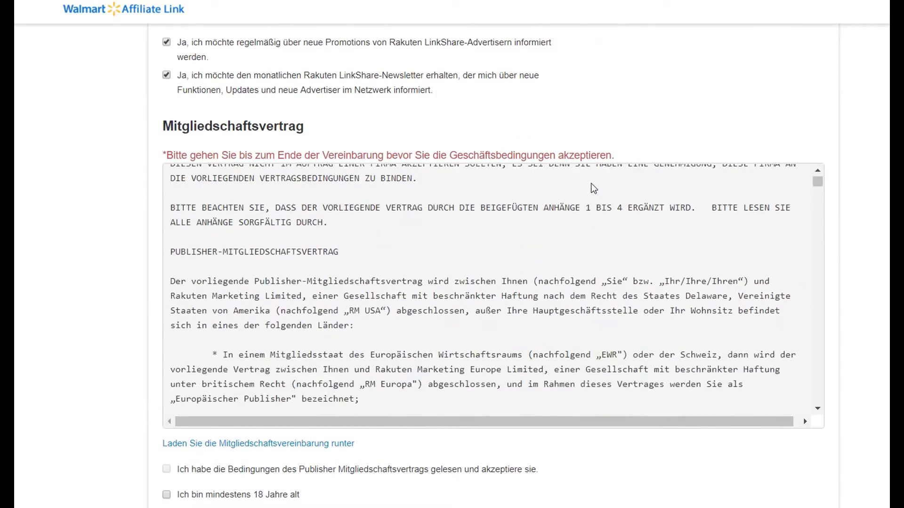
scroll(592, 183, "up", 3)
scroll(621, 176, "down", 3)
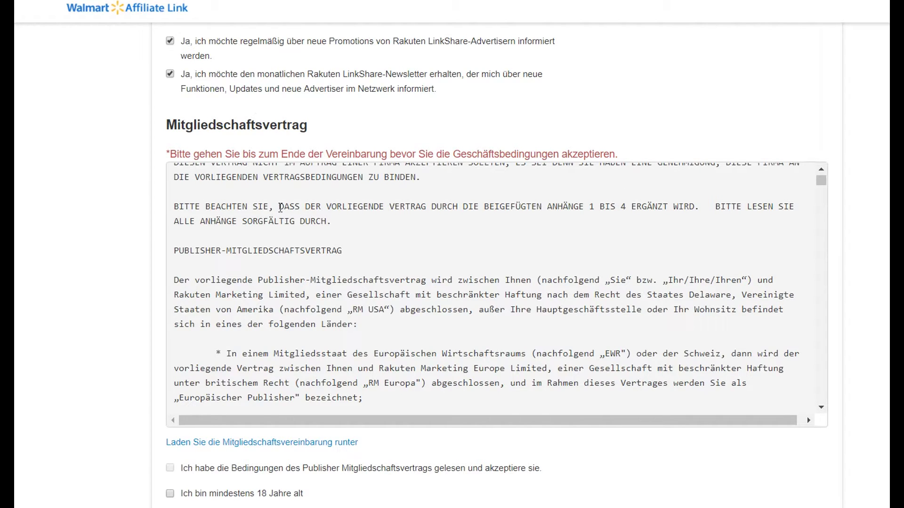
Step: Scroll the membership agreement box down to its final section, 22.10 Mitteilungen
left_click(280, 207)
left_click_drag(169, 124, 311, 127)
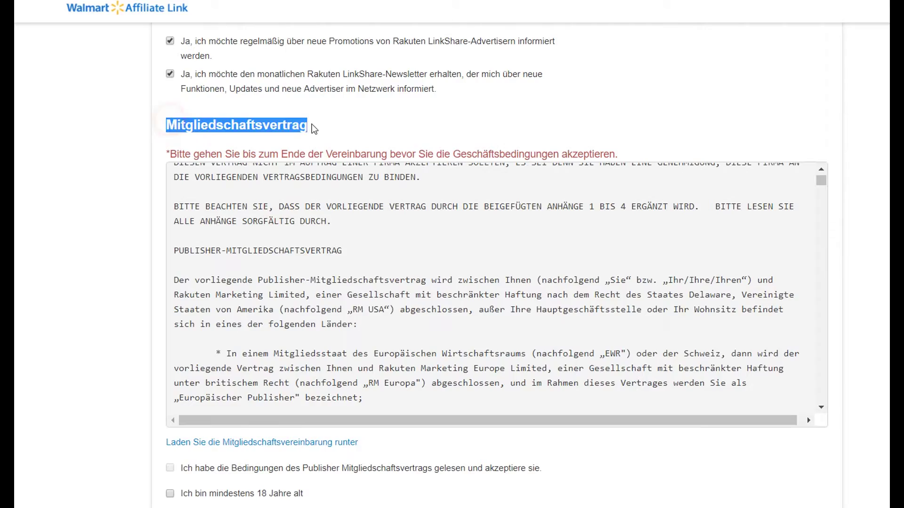
left_click(512, 252)
scroll(770, 300, "down", 5)
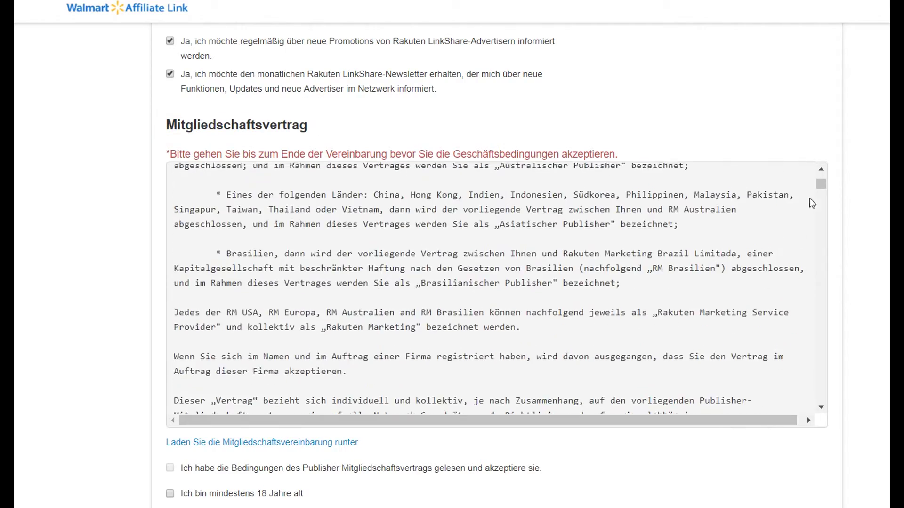
left_click_drag(822, 181, 821, 363)
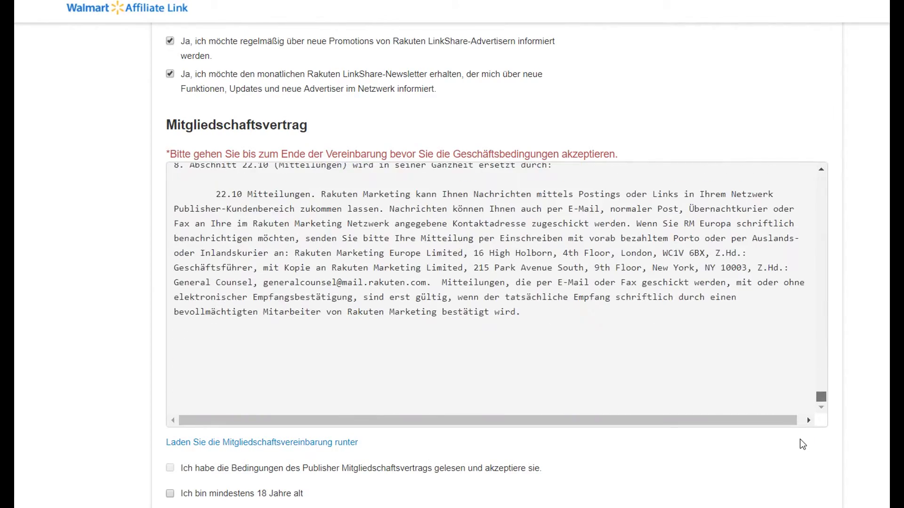
left_click_drag(808, 373, 602, 375)
scroll(602, 375, "down", 5)
scroll(624, 335, "down", 5)
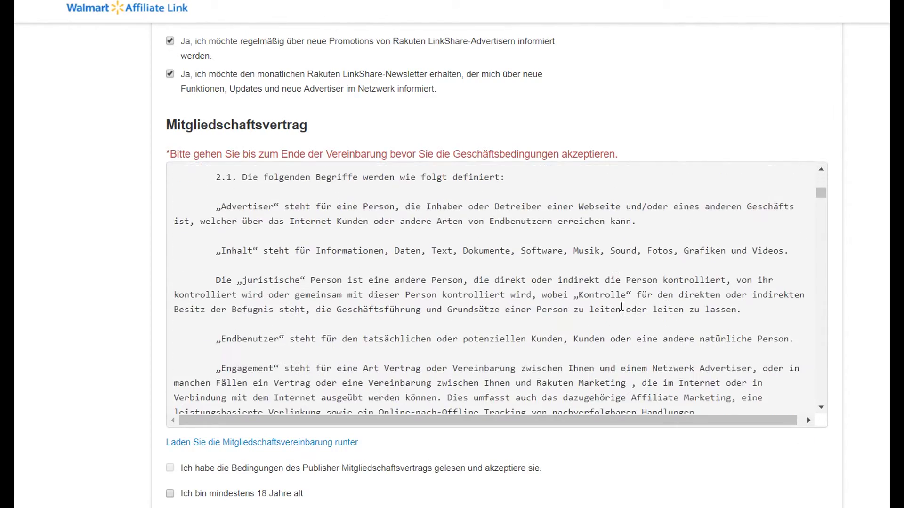
scroll(622, 306, "down", 15)
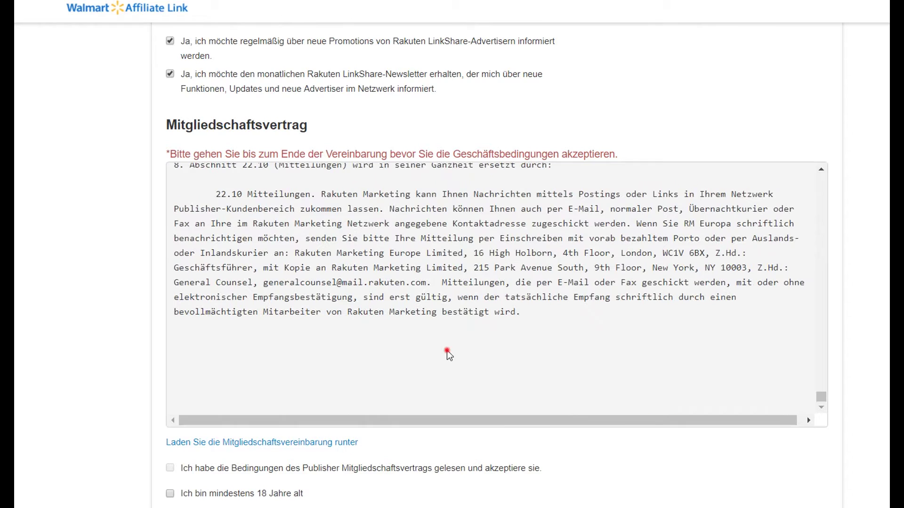
scroll(678, 386, "down", 2)
scroll(678, 385, "down", 2)
left_click(506, 288)
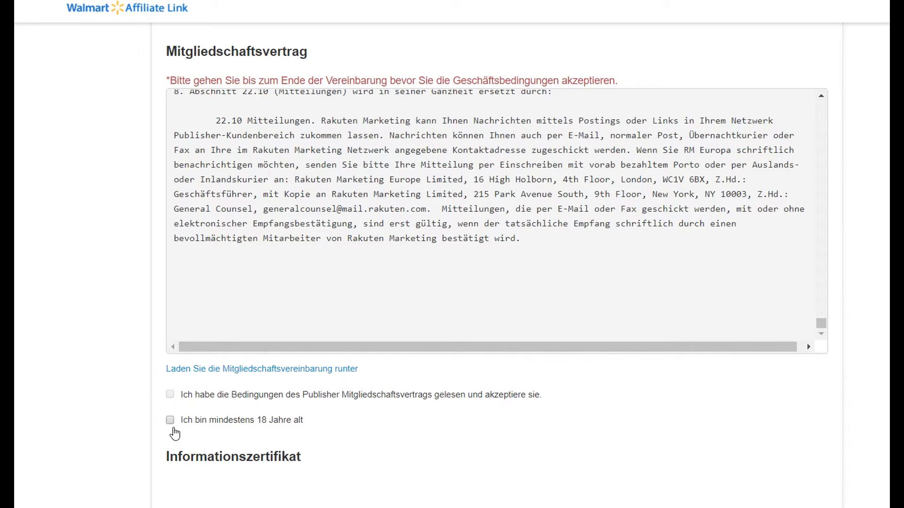
Step: Tick the 18-or-older confirmation and repeatedly try to tick the agreement-acceptance box
left_click(170, 419)
left_click(170, 394)
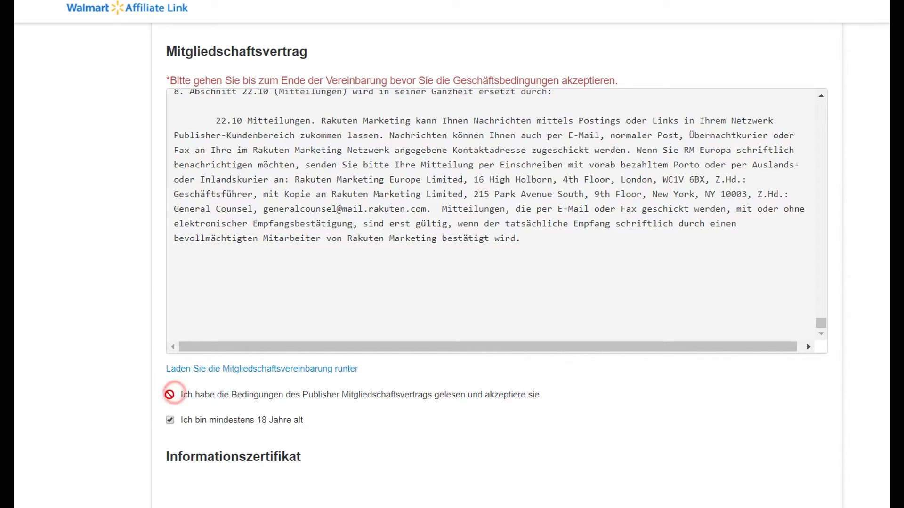
left_click(170, 394)
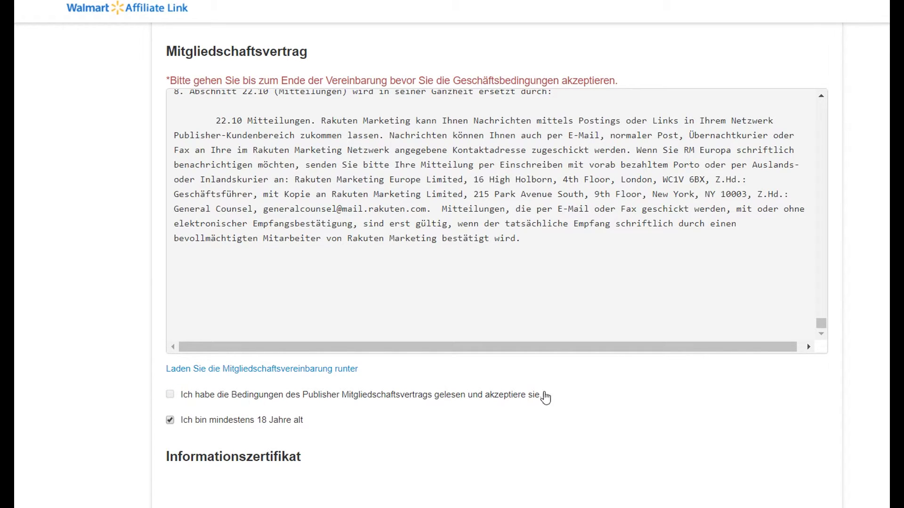
left_click_drag(543, 395, 185, 397)
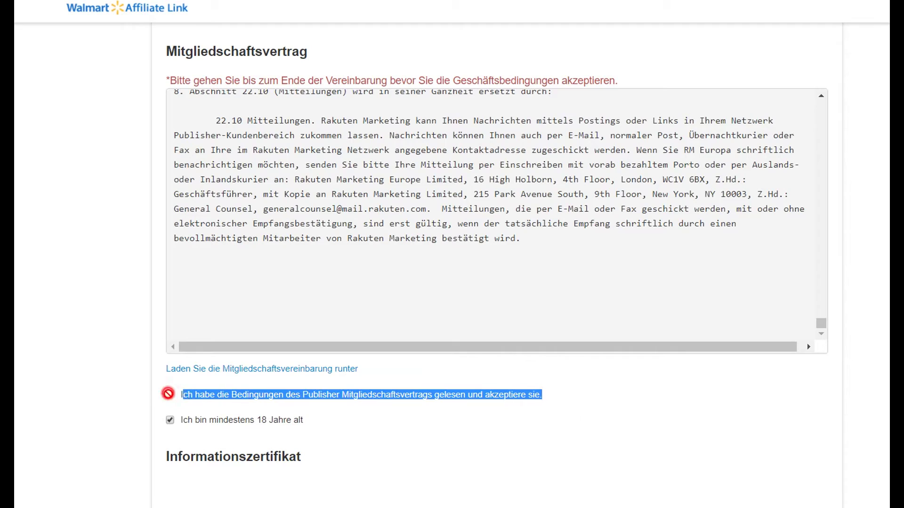
left_click(383, 426)
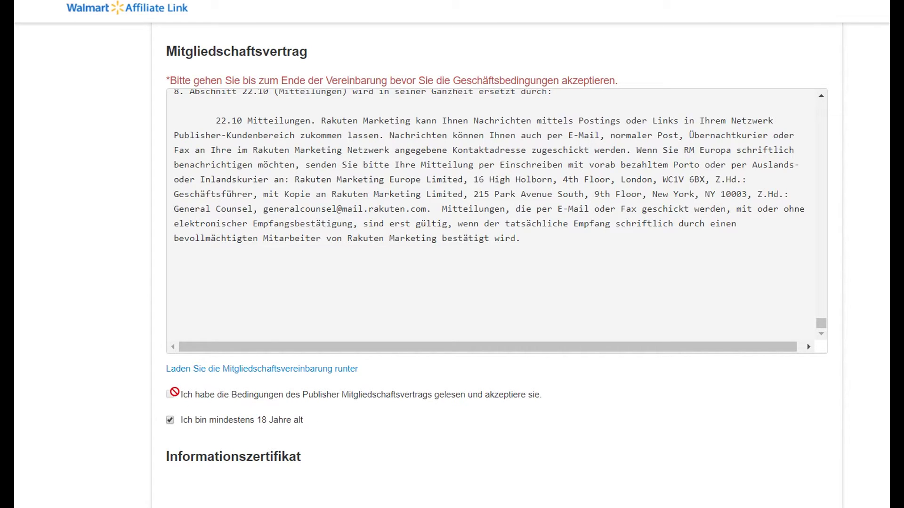
left_click(170, 394)
left_click_drag(820, 324, 821, 99)
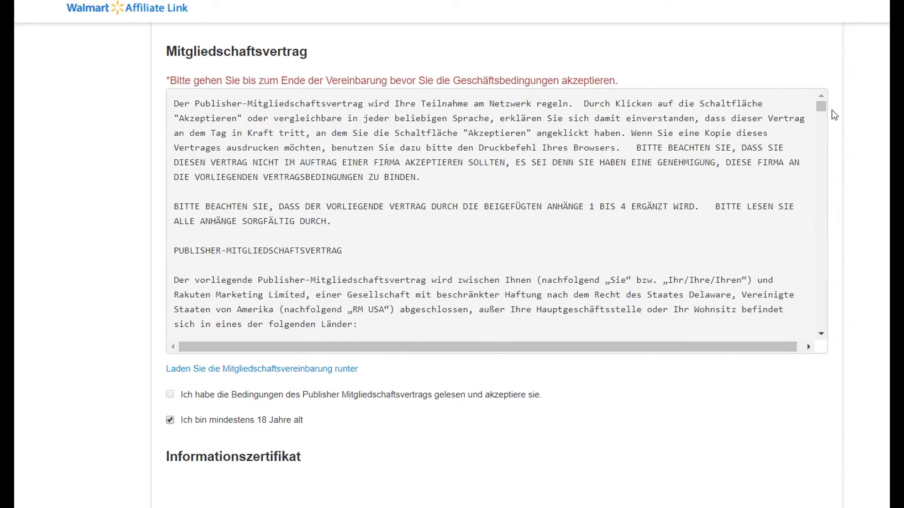
left_click_drag(821, 107, 829, 346)
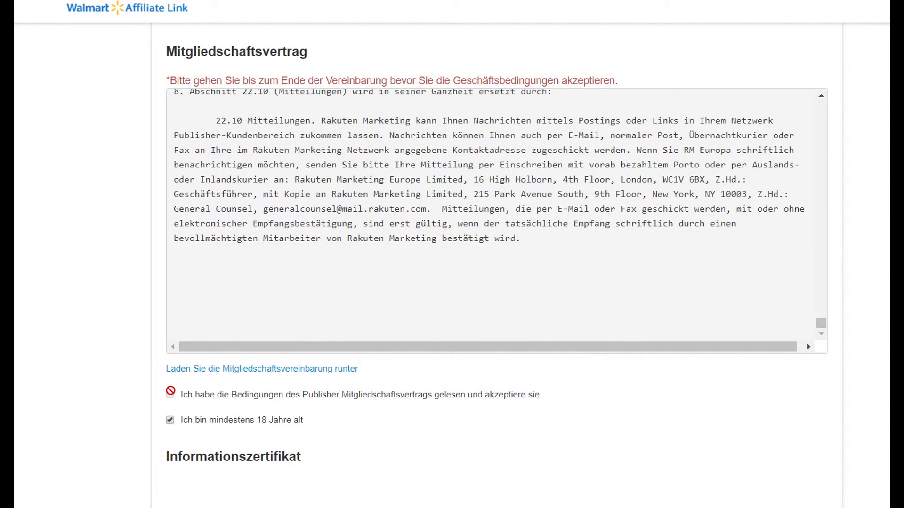
left_click(171, 394)
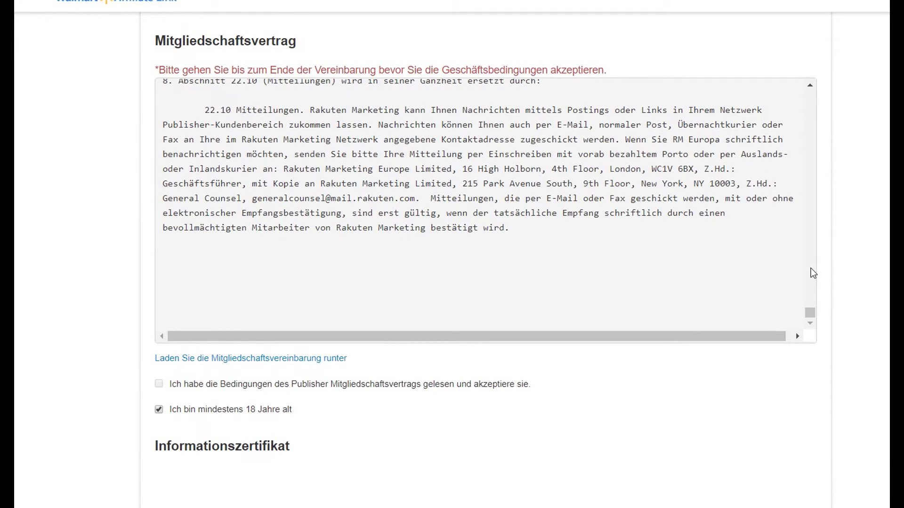
scroll(463, 364, "down", 5)
scroll(517, 362, "down", 5)
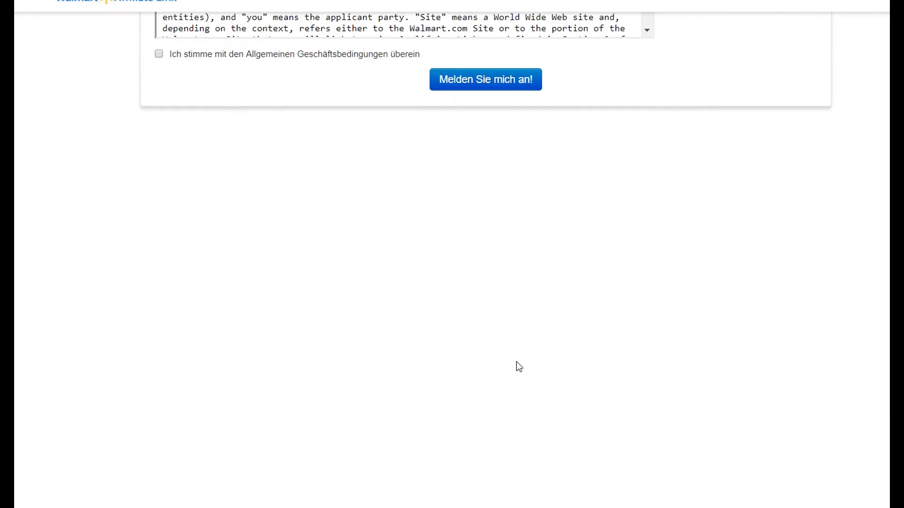
scroll(517, 367, "up", 3)
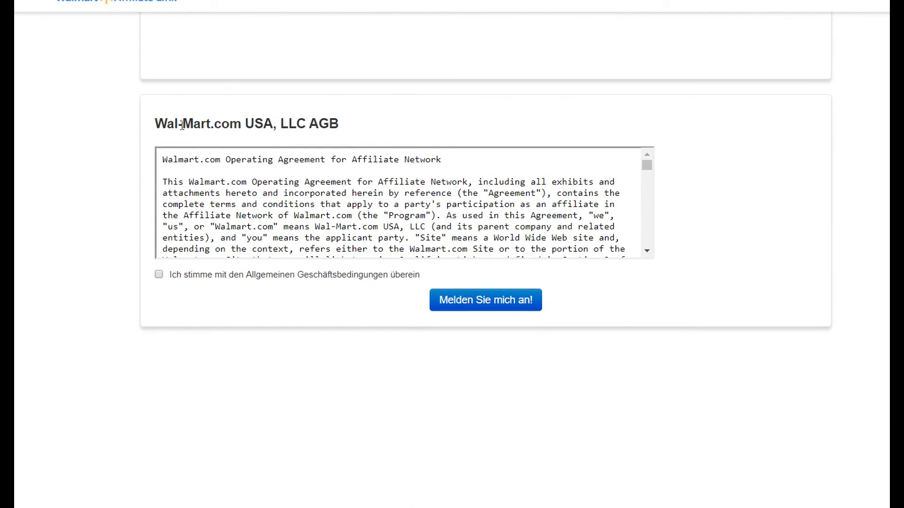
Step: Tick 'Ich stimme mit den Allgemeinen Geschäftsbedingungen überein' for the Wal-Mart terms
left_click_drag(178, 125, 343, 127)
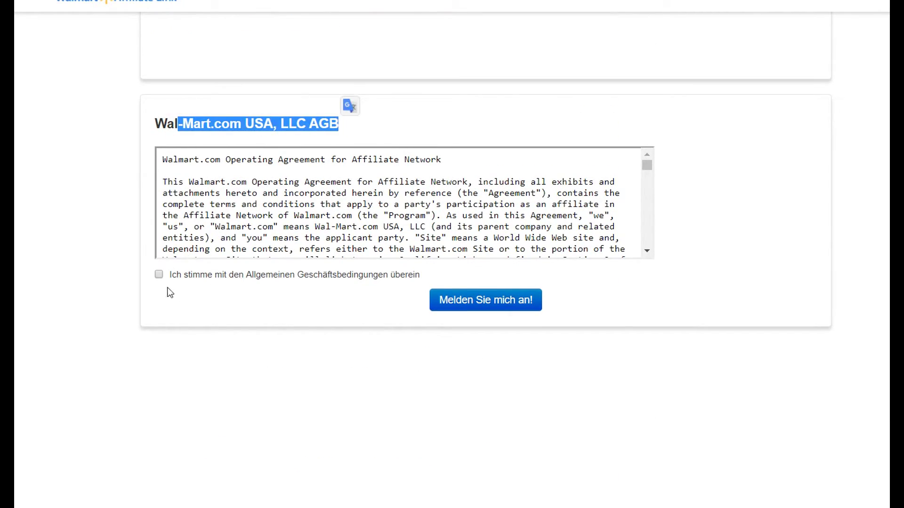
left_click(158, 274)
left_click(394, 240)
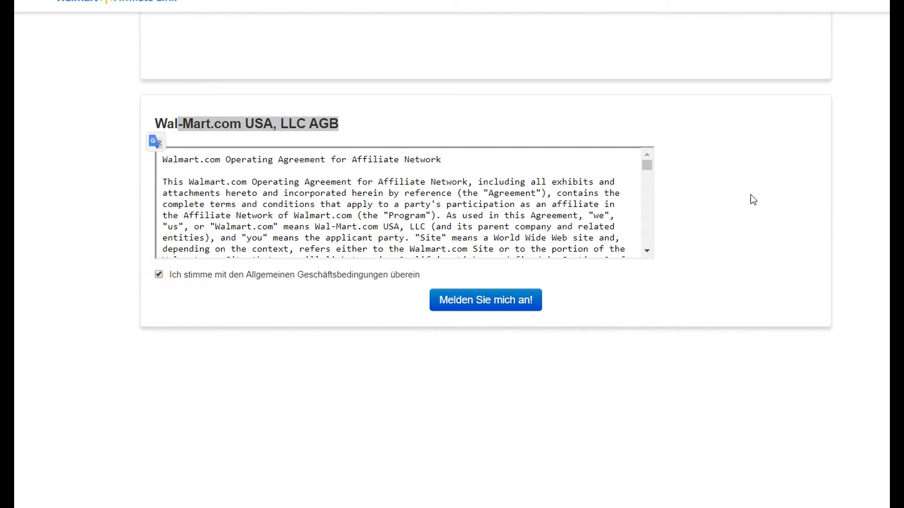
scroll(396, 240, "up", 8)
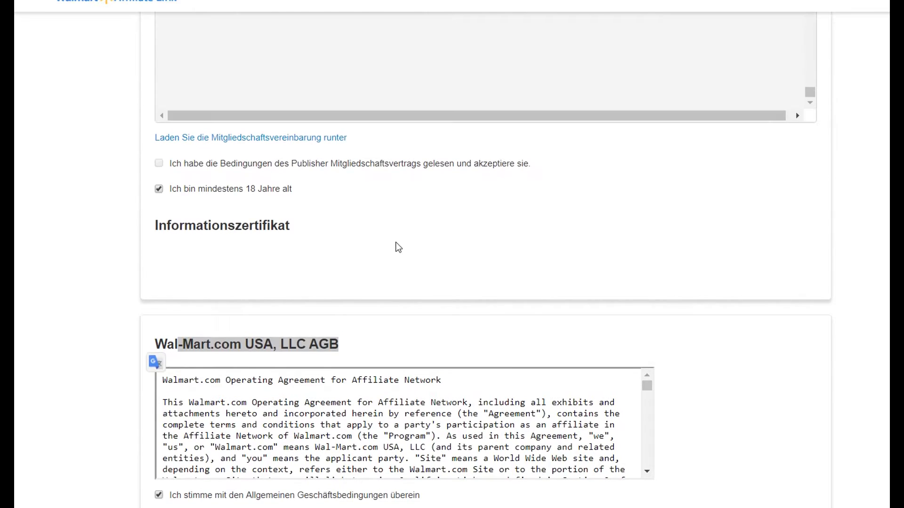
scroll(395, 245, "down", 1)
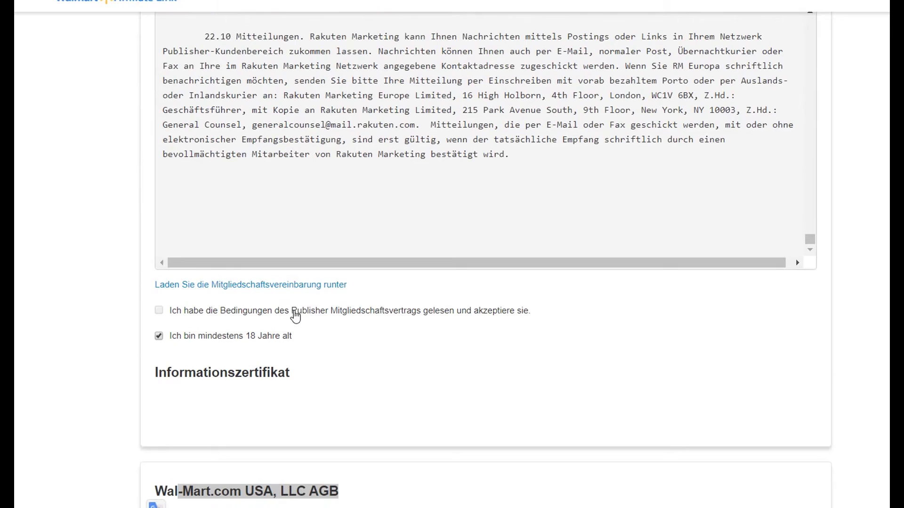
scroll(362, 309, "up", 1)
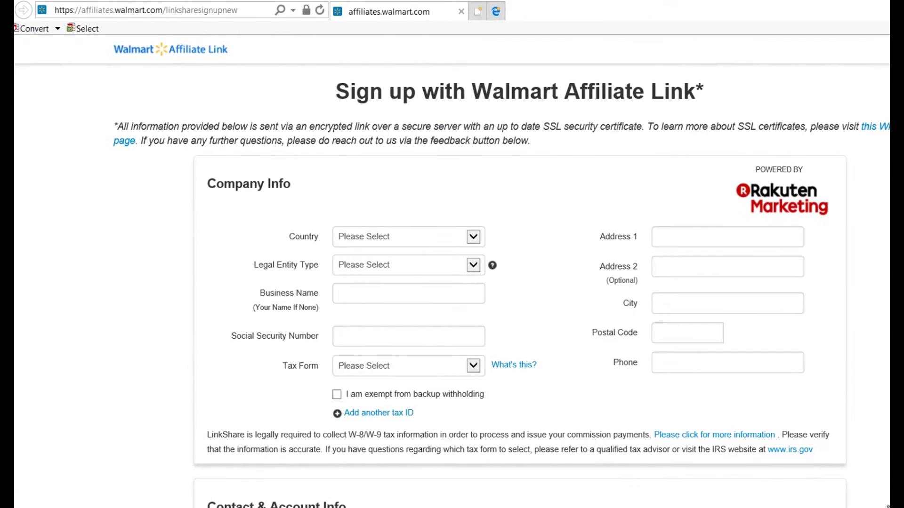
scroll(452, 283, "down", 5)
scroll(452, 283, "down", 5)
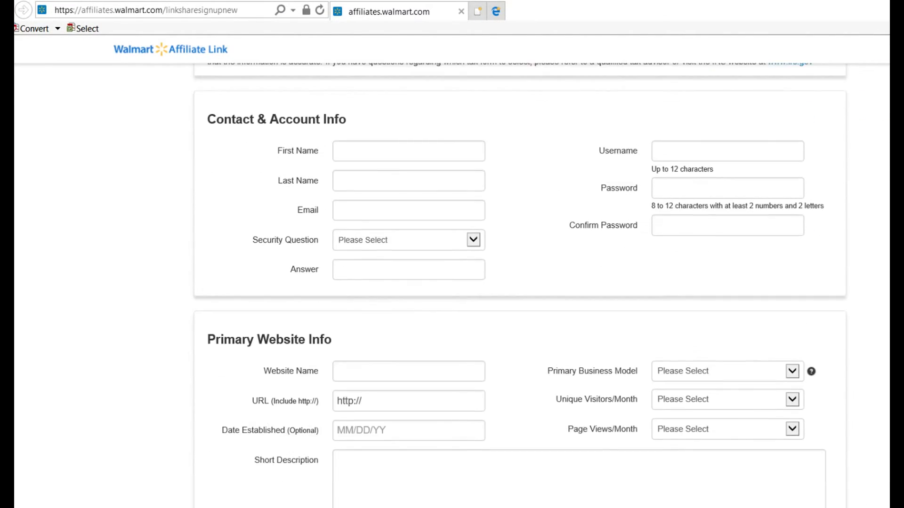
scroll(452, 283, "down", 5)
scroll(453, 283, "down", 3)
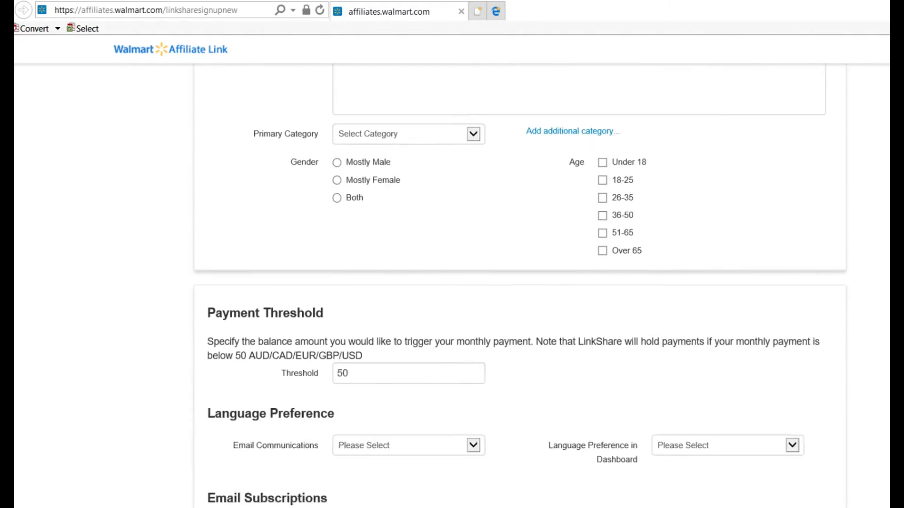
scroll(452, 282, "down", 1)
scroll(452, 283, "down", 3)
scroll(452, 282, "down", 3)
scroll(452, 282, "down", 2)
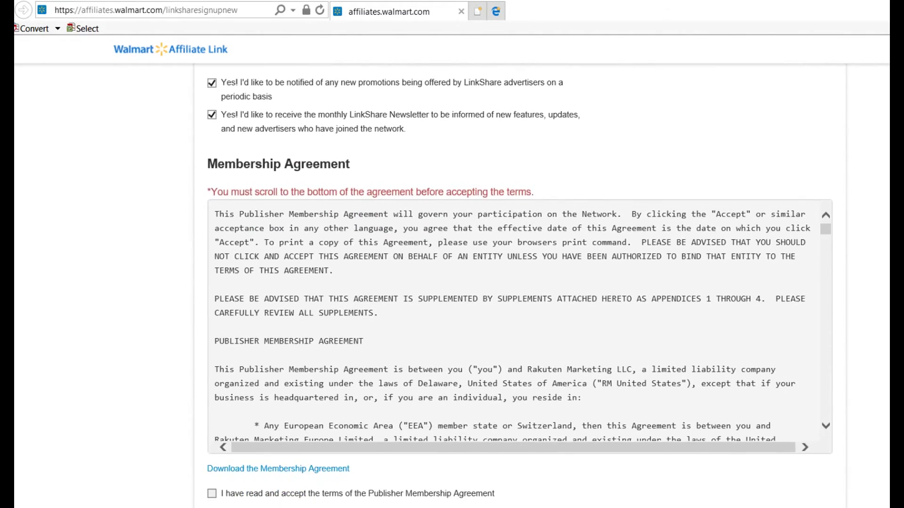
scroll(452, 282, "down", 1)
scroll(453, 282, "down", 1)
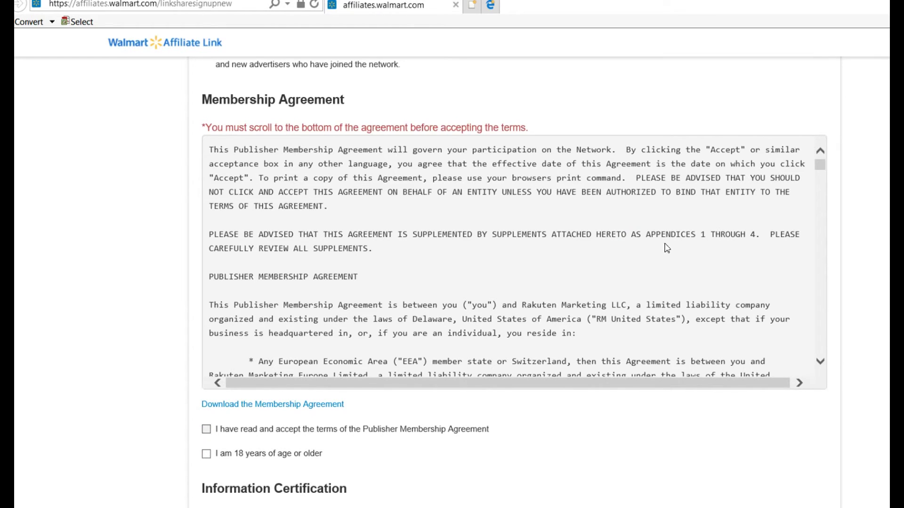
left_click_drag(820, 166, 819, 353)
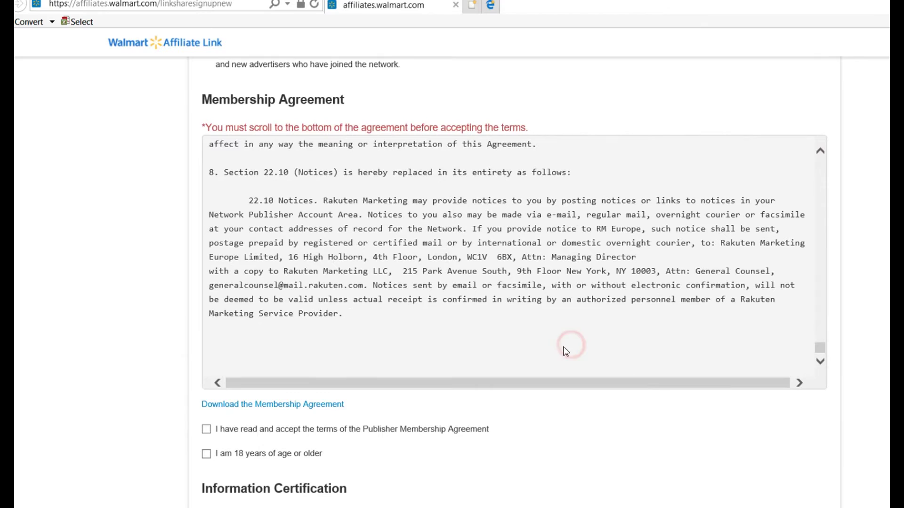
Step: Tick 'I have read and accept the terms' and 'I am 18 years of age or older'
left_click(207, 430)
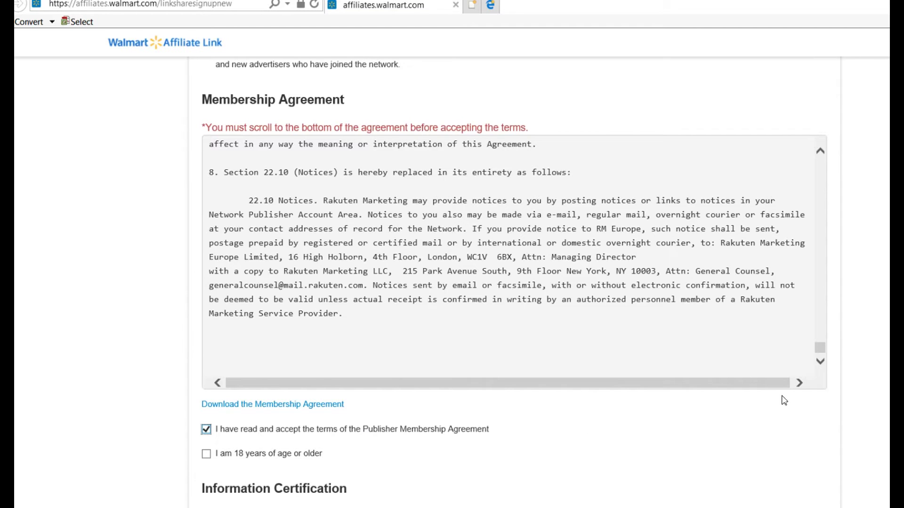
scroll(492, 432, "down", 1)
left_click(206, 375)
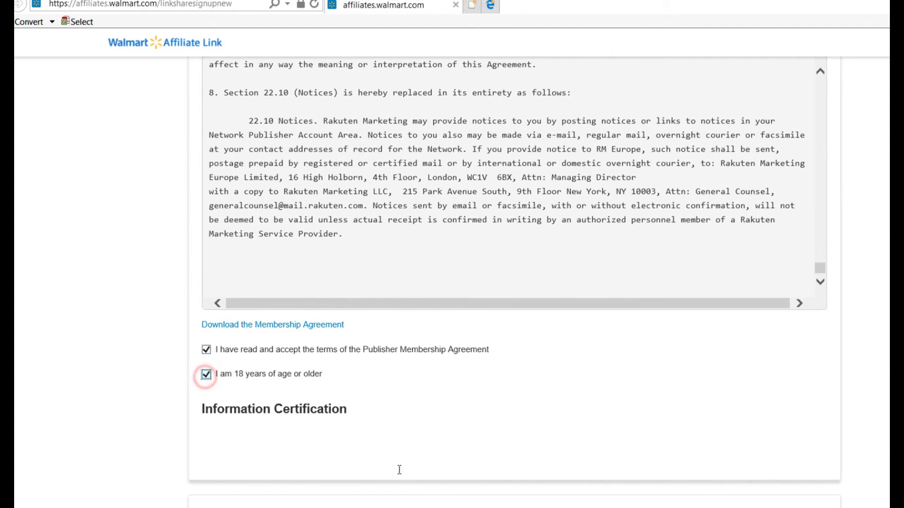
scroll(340, 460, "down", 3)
scroll(340, 460, "down", 1)
scroll(341, 459, "down", 3)
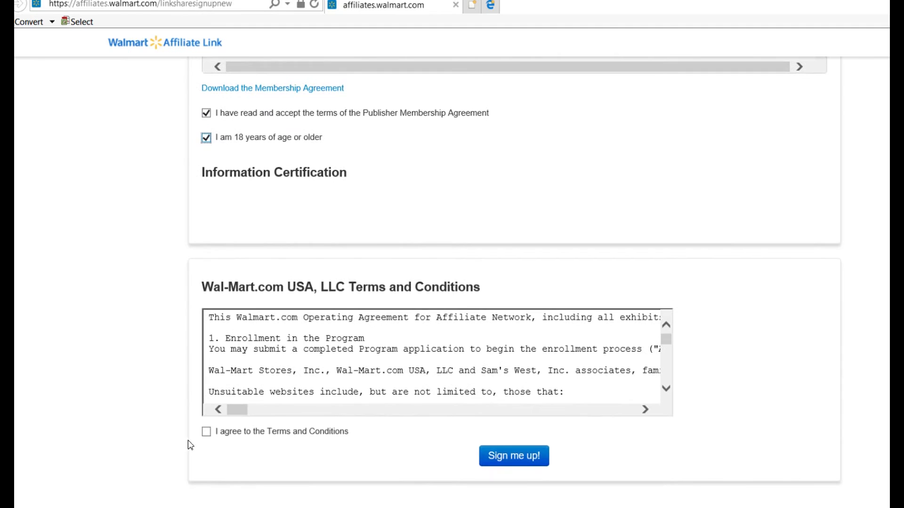
left_click(206, 432)
scroll(452, 283, "up", 8)
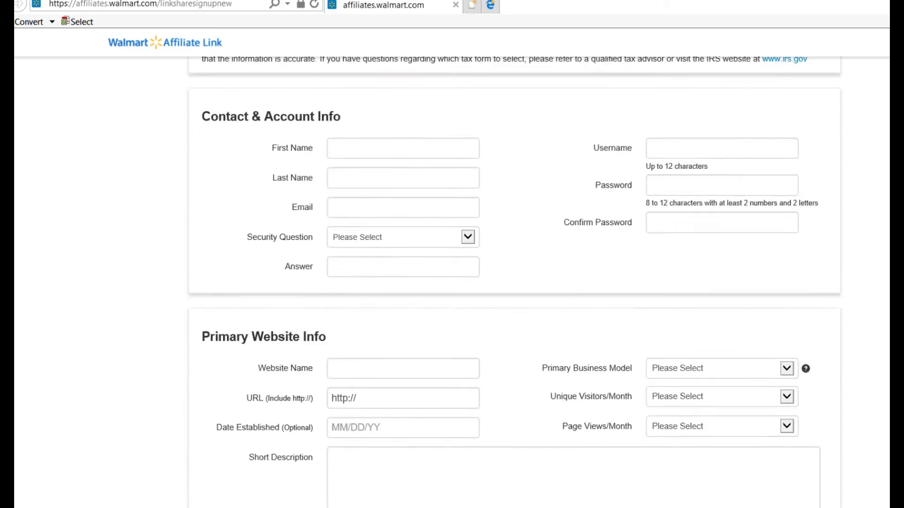
scroll(452, 282, "up", 6)
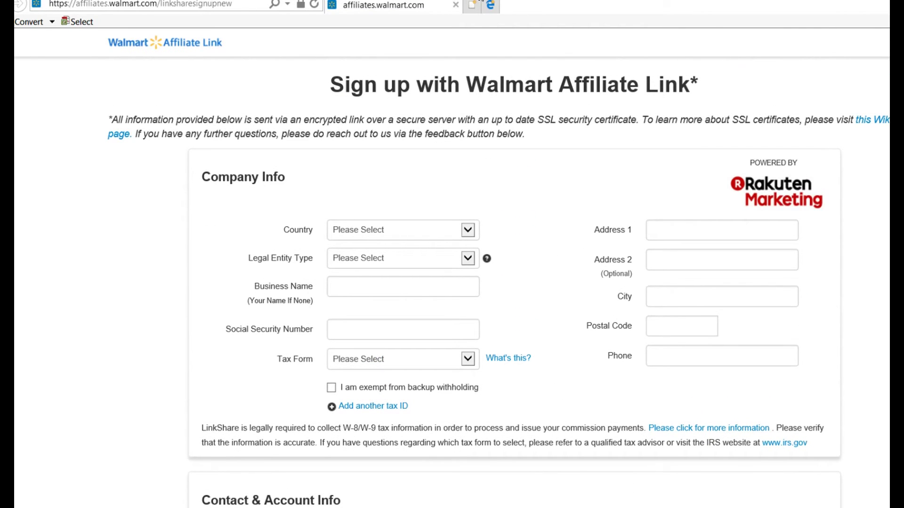